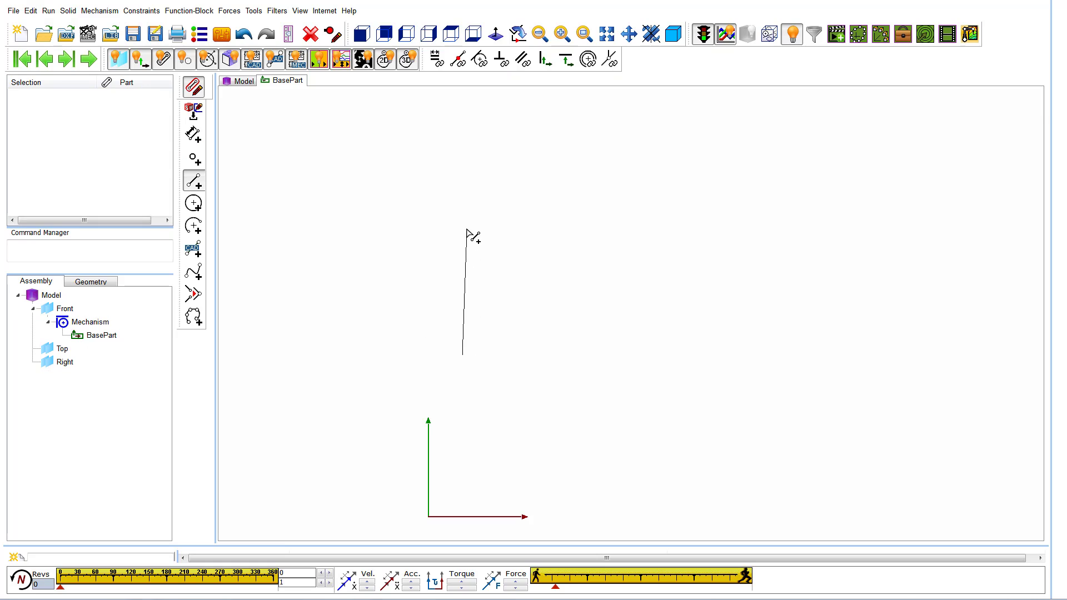
Sketch the two near-vertical path lines, about 64 mm and 29 mm long, and join their upper ends with a blend curve.
click(196, 271)
click(195, 181)
drag(570, 231, 572, 291)
click(197, 271)
click(463, 225)
click(570, 232)
Constrain both straight lines of the path sketch to be vertical.
click(545, 59)
click(463, 266)
click(571, 248)
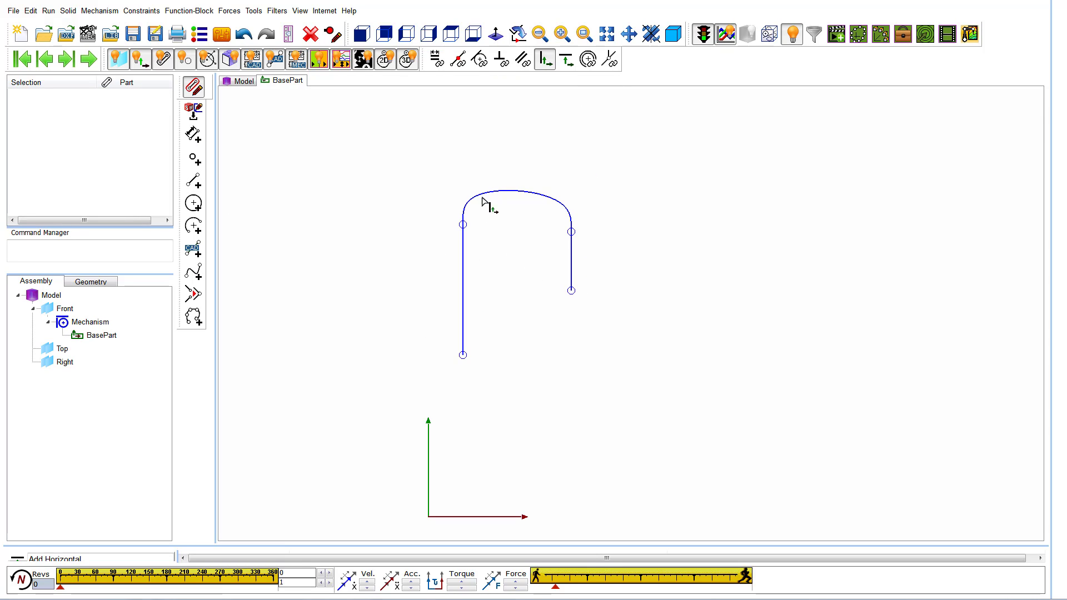
Dimension the left line's lower endpoint from both sketch axes and dimension the line's length.
click(194, 135)
click(429, 459)
click(463, 356)
click(478, 329)
click(464, 356)
click(458, 517)
click(482, 330)
click(463, 311)
click(434, 303)
click(477, 329)
Dimension the horizontal distance between the left line and the lower endpoint of the right line.
click(463, 356)
click(572, 291)
click(517, 330)
click(194, 135)
click(463, 304)
click(570, 293)
click(520, 316)
click(478, 329)
Dimension the right line's length and the height of its lower endpoint above the horizontal axis.
click(572, 275)
click(590, 276)
click(477, 329)
click(476, 518)
click(572, 292)
click(657, 333)
click(478, 329)
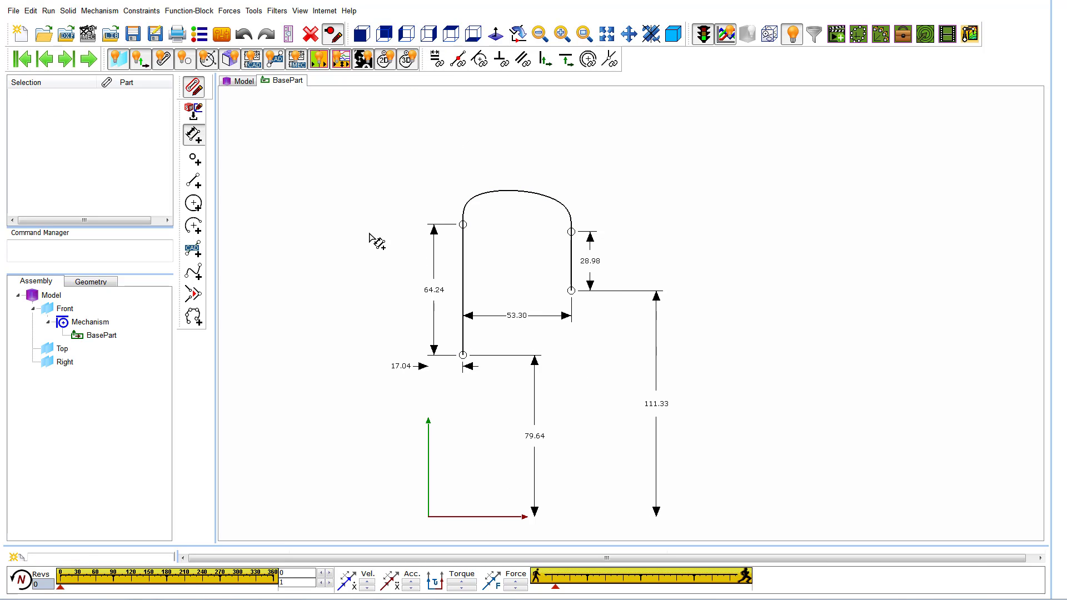
Reopen the base part's sketch, examine the blend curve's start-point and end-point parameters, and return to the mechanism.
click(195, 87)
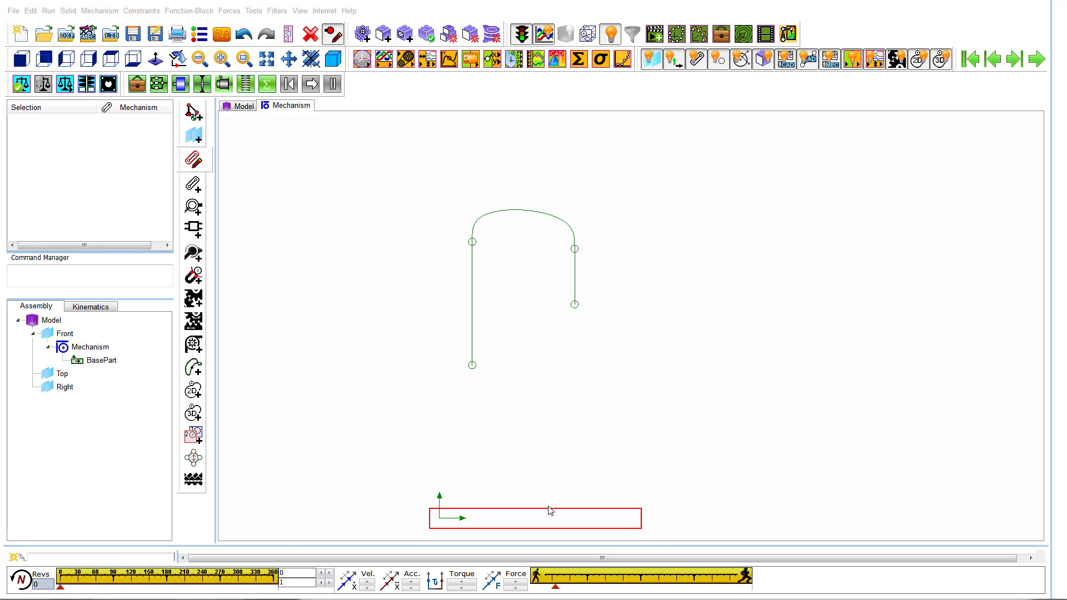
double_click(551, 510)
double_click(517, 195)
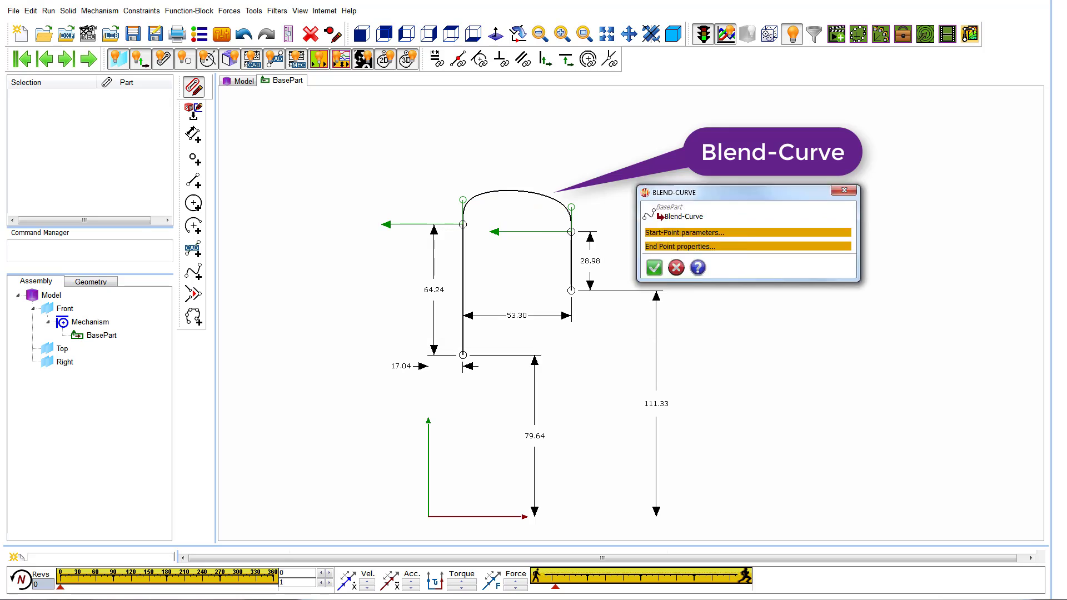
drag(721, 198, 777, 129)
click(777, 178)
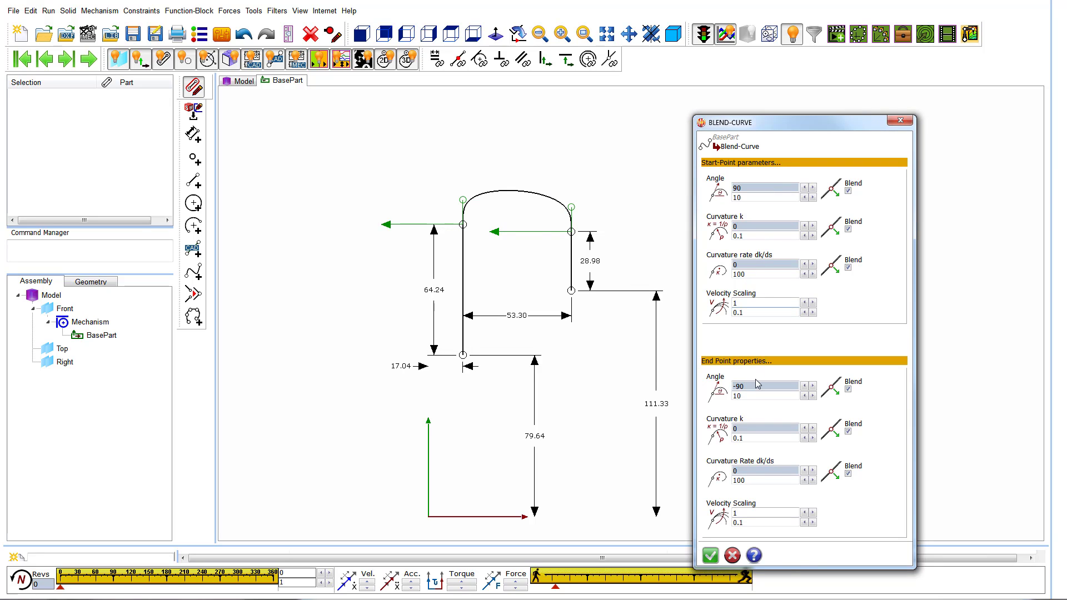
click(900, 120)
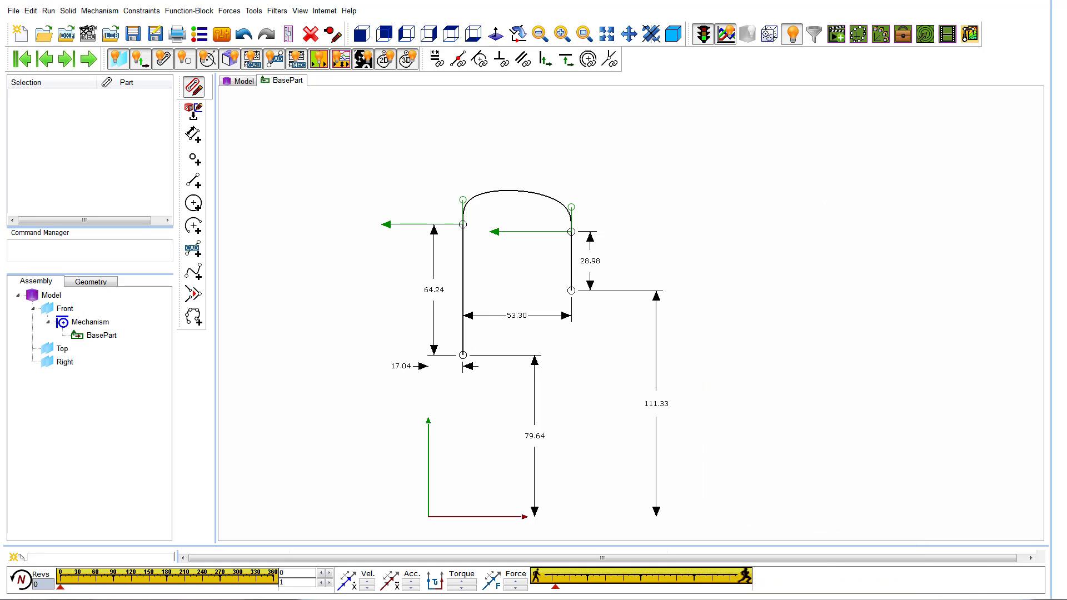
double_click(561, 211)
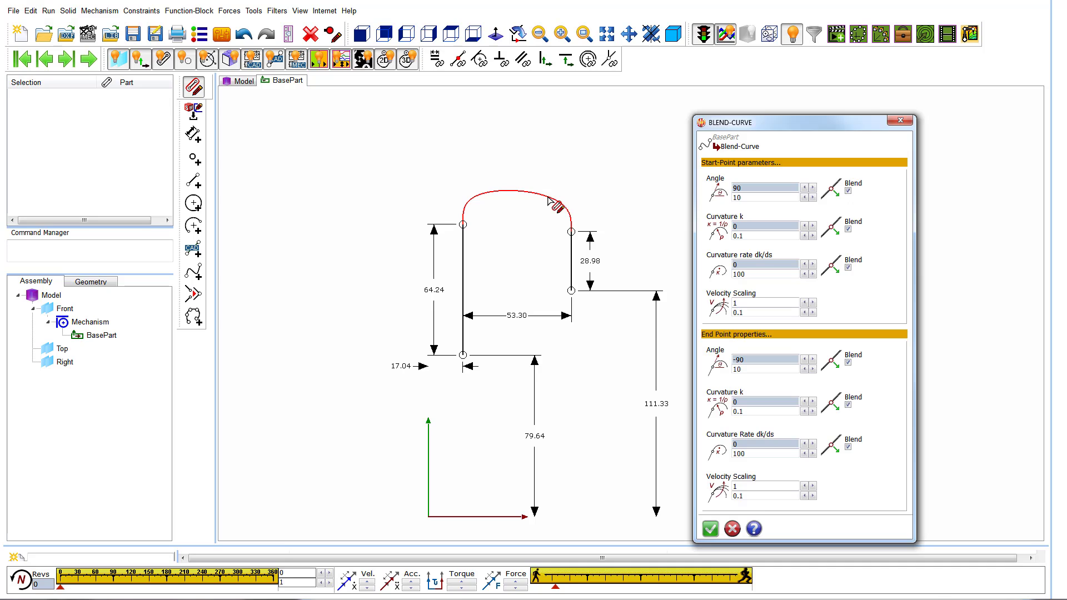
click(733, 529)
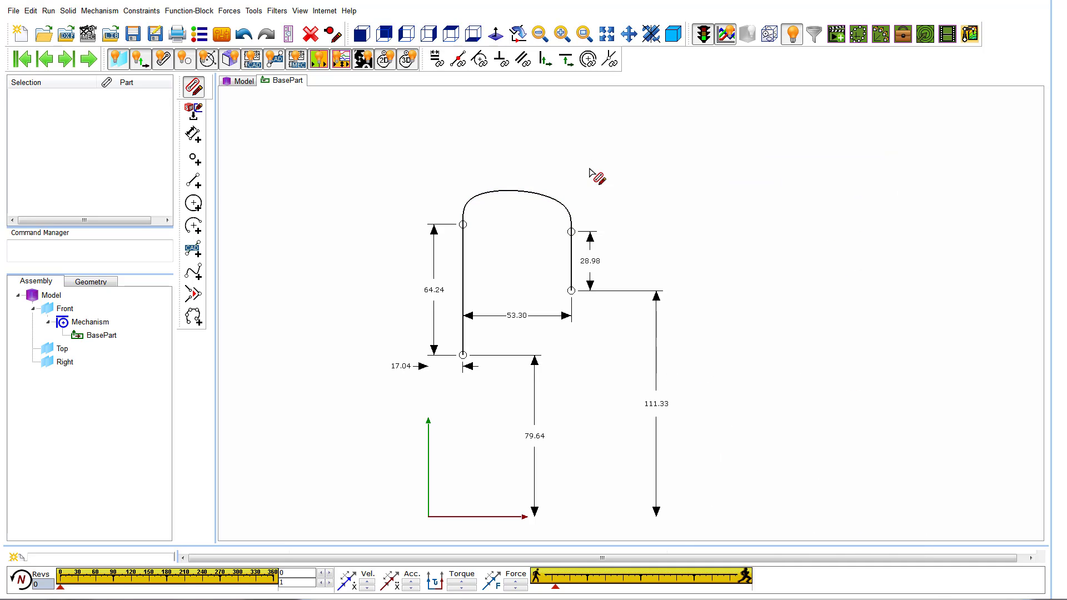
click(542, 196)
click(655, 190)
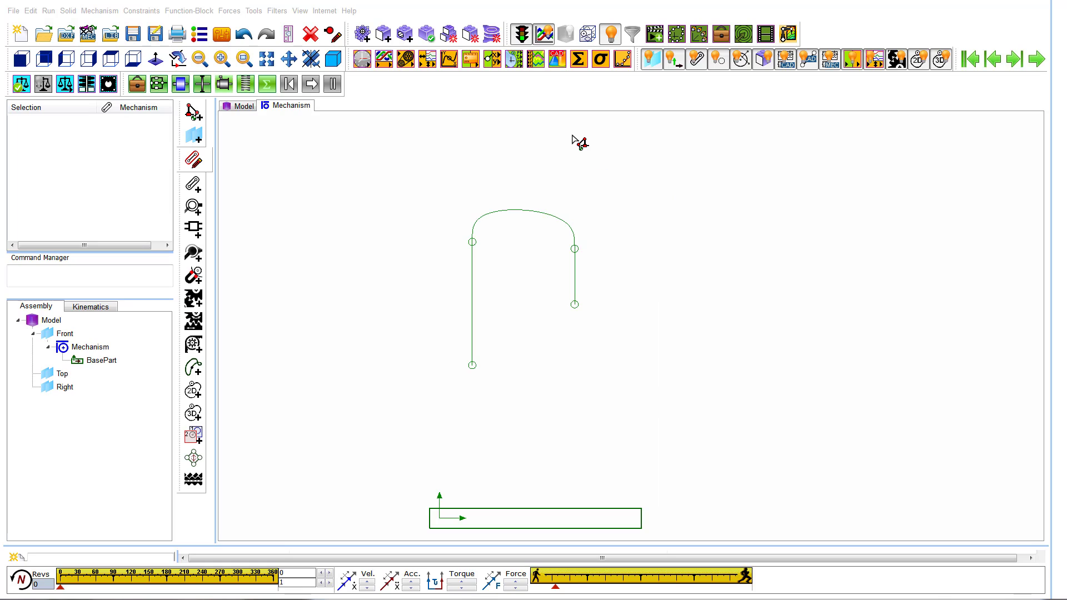
Add a Motion-Path function block to the path, using the left vertical line as the sketch element.
click(450, 59)
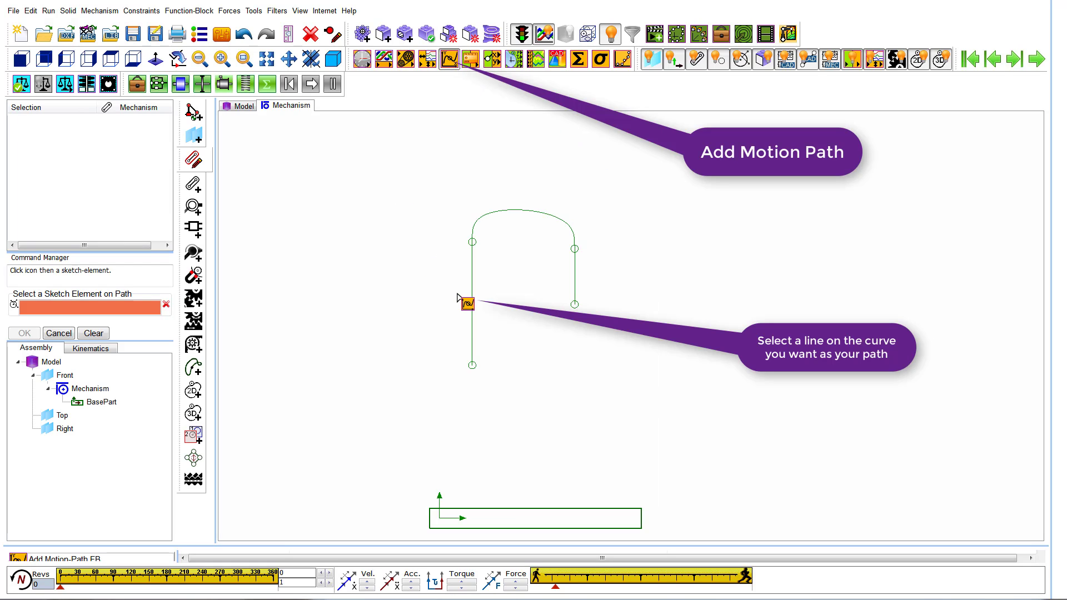
click(472, 314)
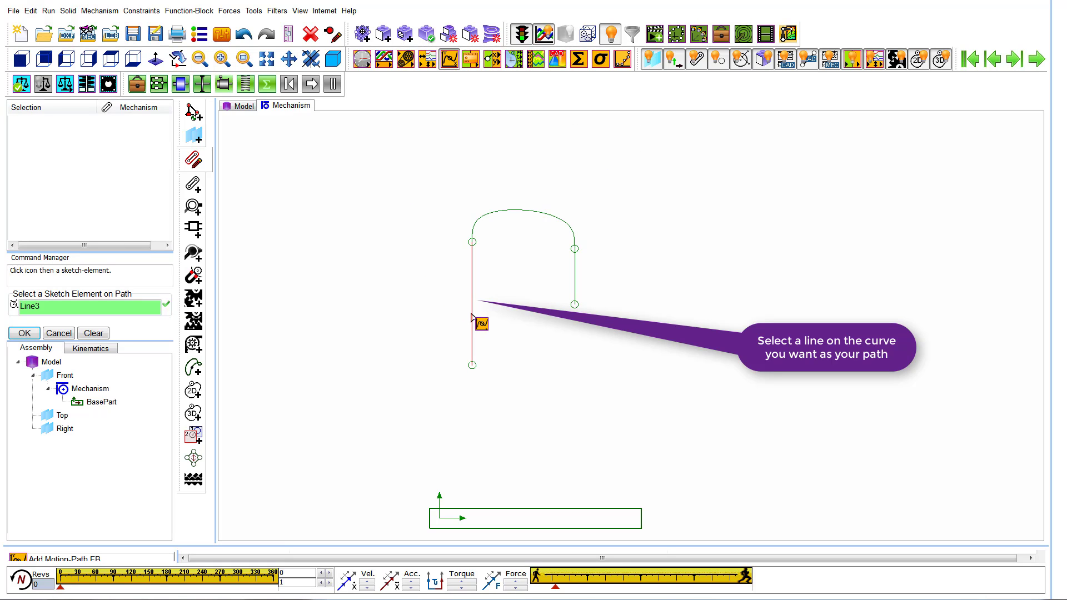
right_click(380, 344)
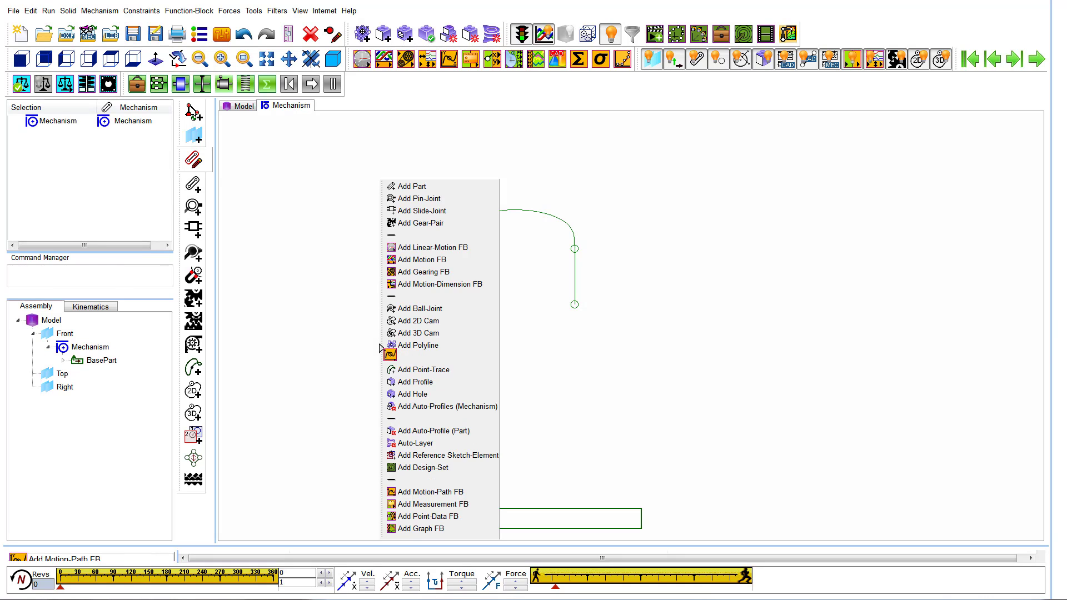
click(323, 343)
Add a Linear-Motion and a Motion function block and connect them in sequence to the Motion-Path block.
click(362, 59)
click(320, 418)
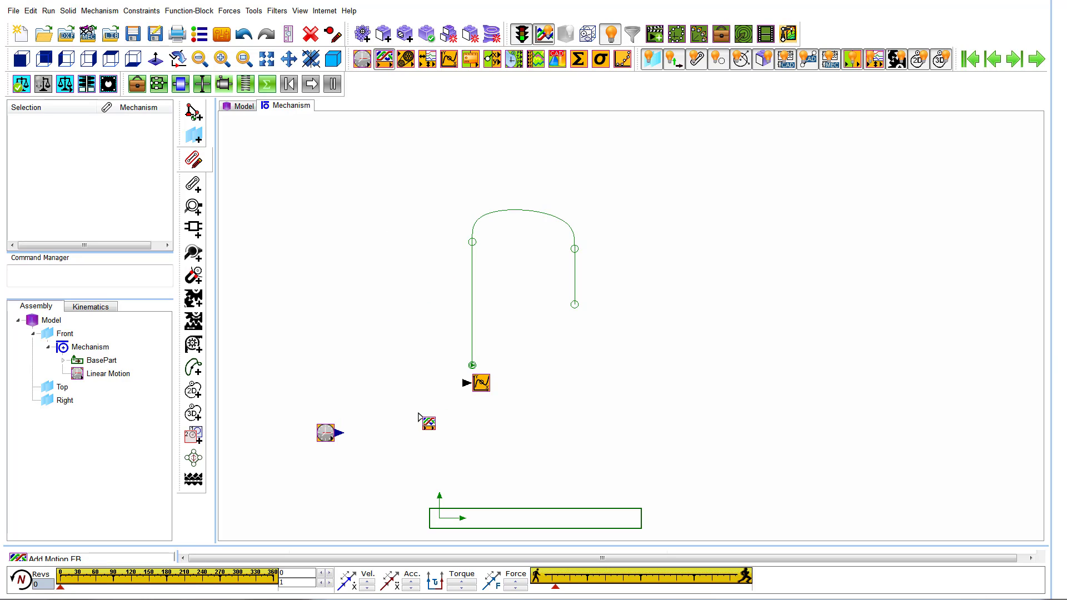
click(398, 398)
drag(339, 433, 467, 385)
click(410, 418)
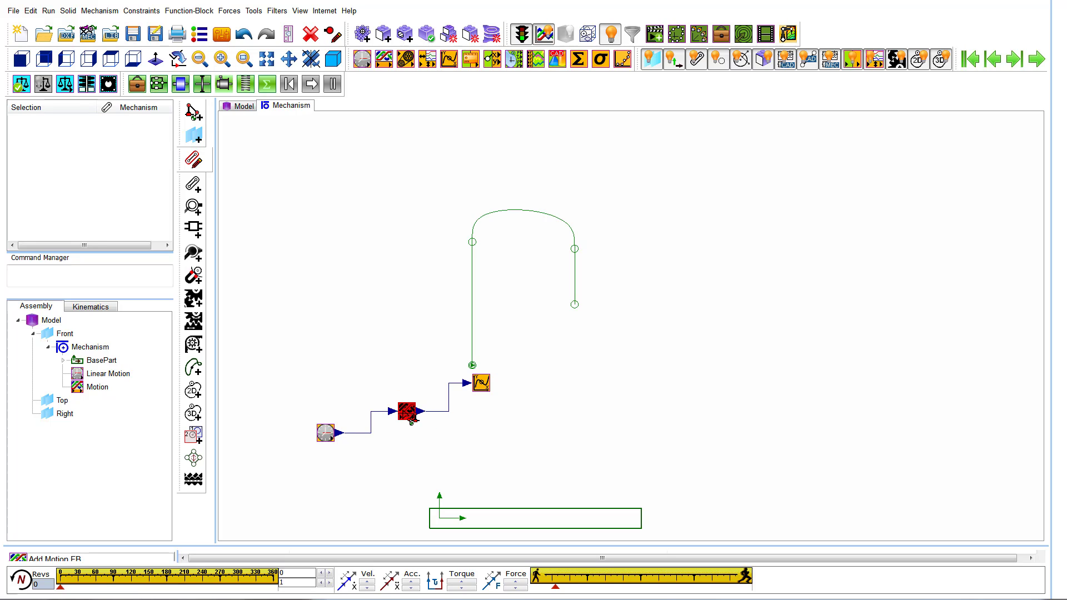
Accept Motion0 as the motion of the Motion function block and cycle the mechanism.
double_click(411, 419)
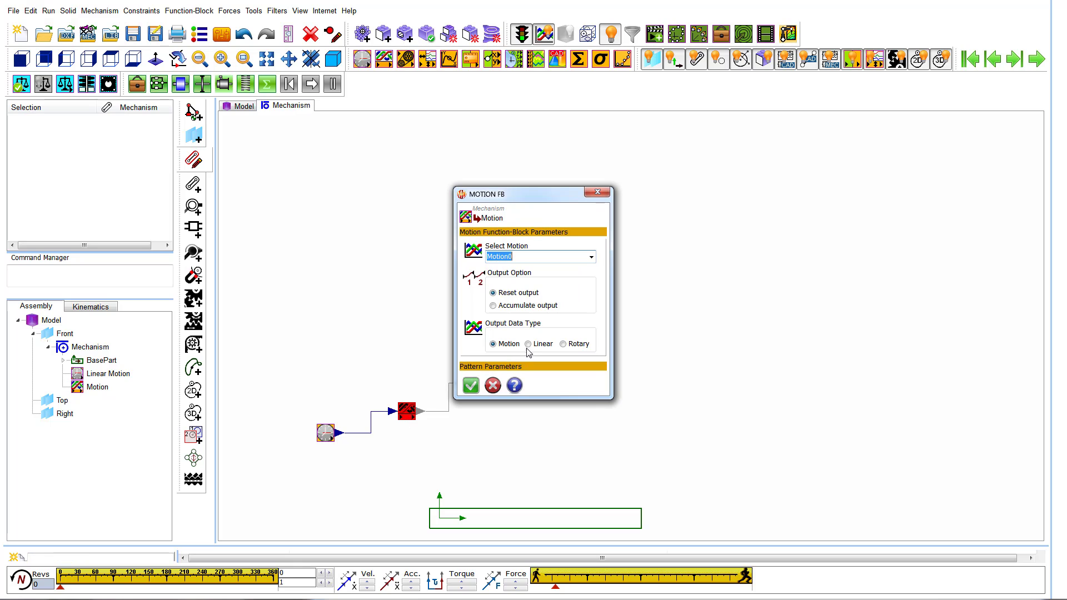
click(471, 385)
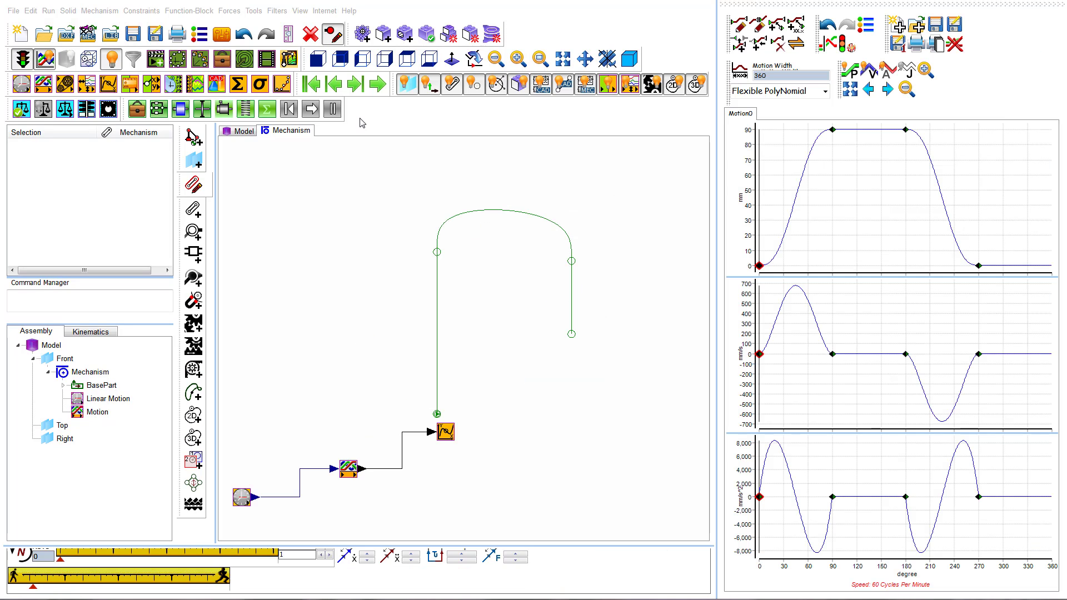
click(377, 84)
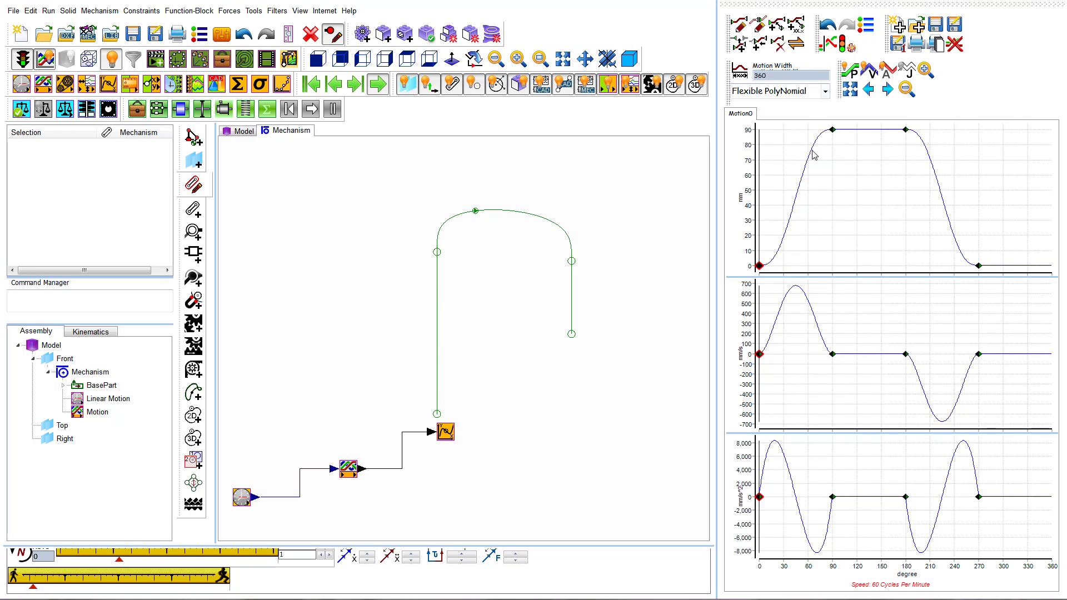
Set the end position of blend-point 2 in the motion graph to 130 mm.
mouse_move(0, 113)
mouse_down()
mouse_move(597, 163)
mouse_move(952, 408)
mouse_move(1018, 315)
mouse_up()
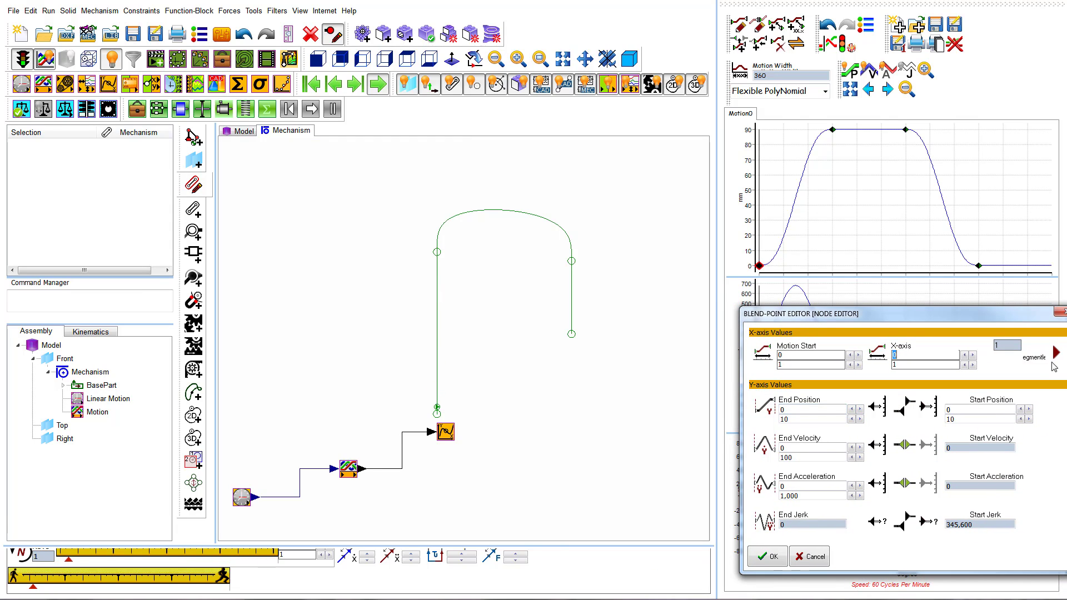
click(1056, 352)
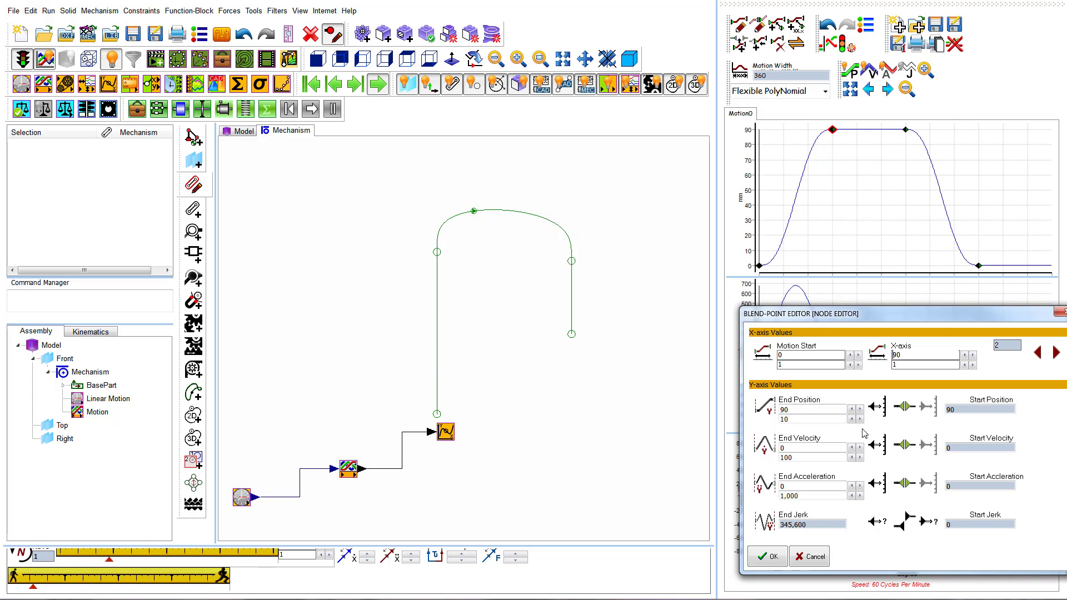
click(860, 410)
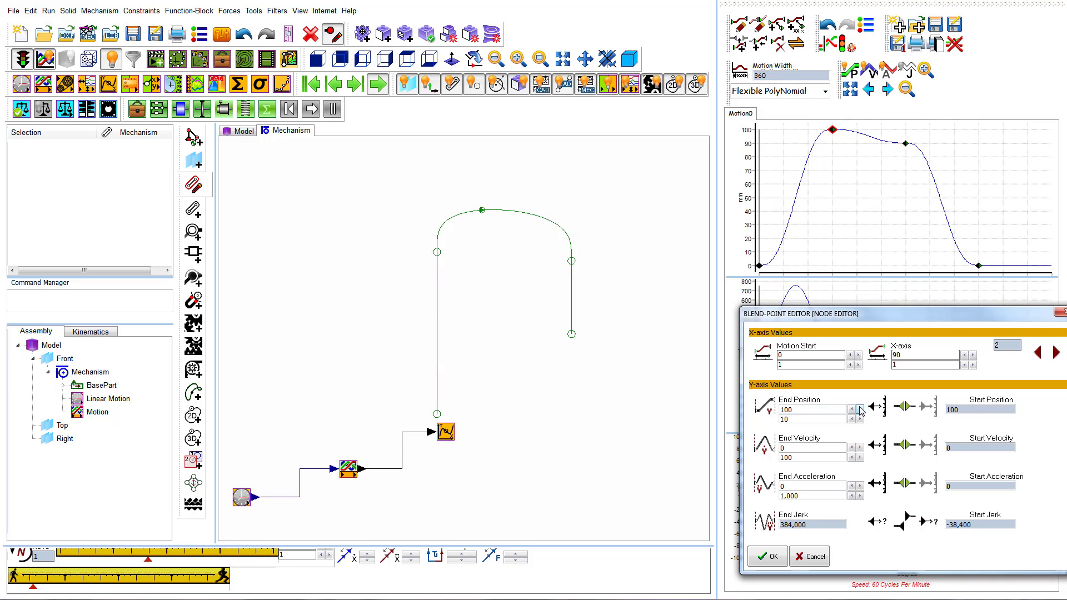
click(860, 410)
click(860, 409)
click(860, 409)
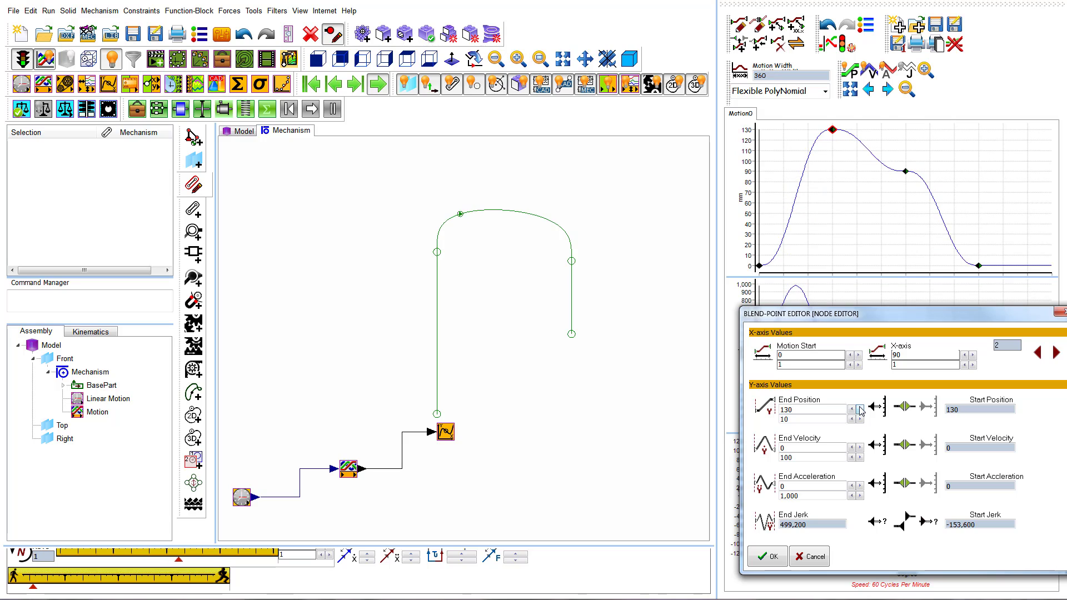
click(770, 556)
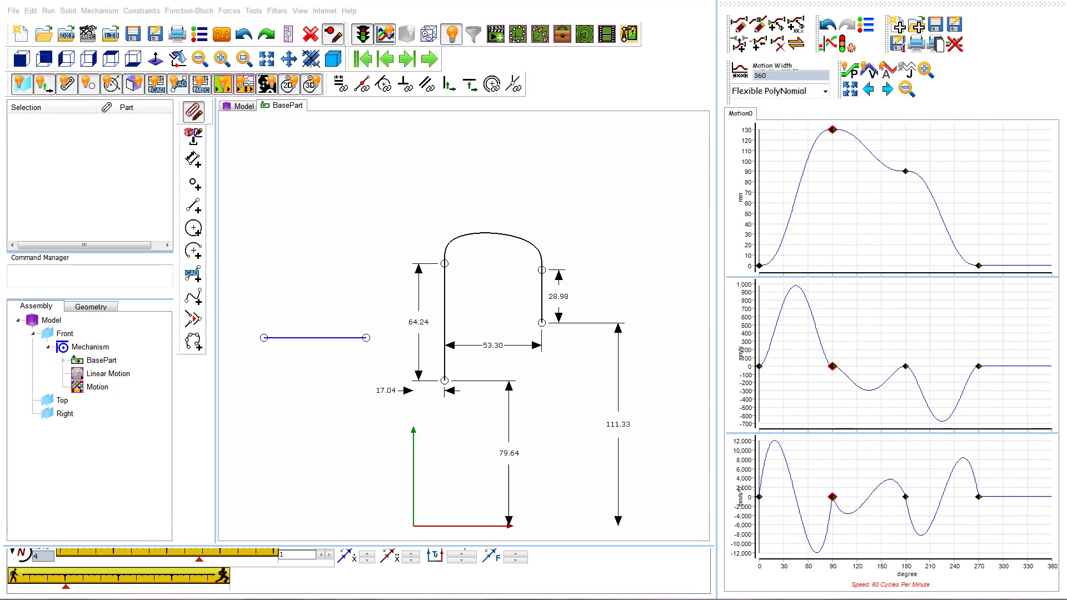
Add two parts and pin-joint them into a dyad between the horizontal base line's left end and the motion-path point.
click(195, 119)
click(193, 211)
drag(275, 350, 350, 241)
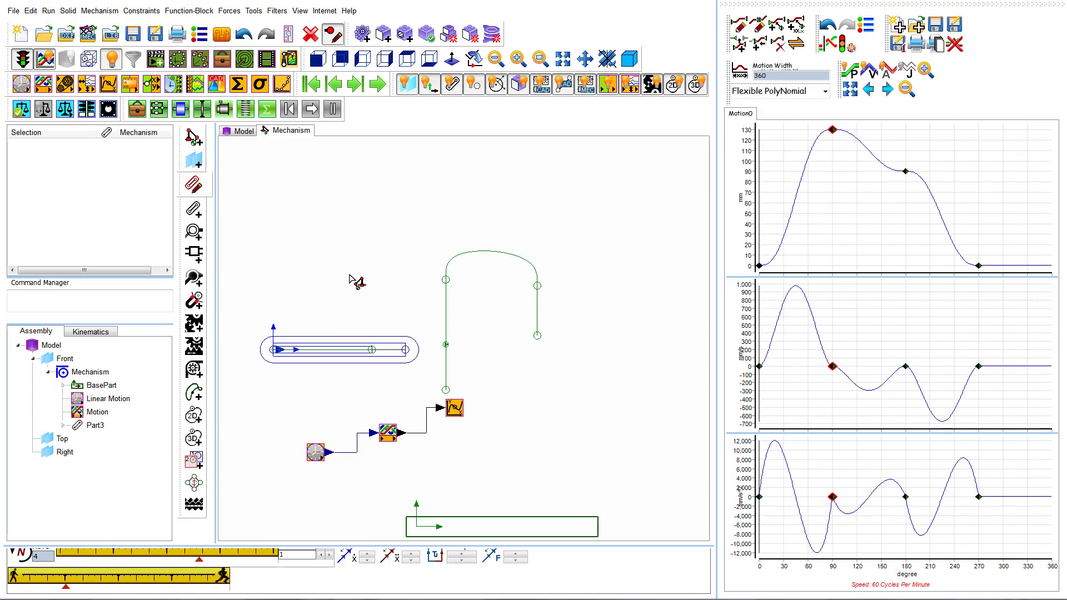
key(ctrl+z)
click(194, 231)
click(275, 350)
click(200, 219)
drag(352, 242, 446, 345)
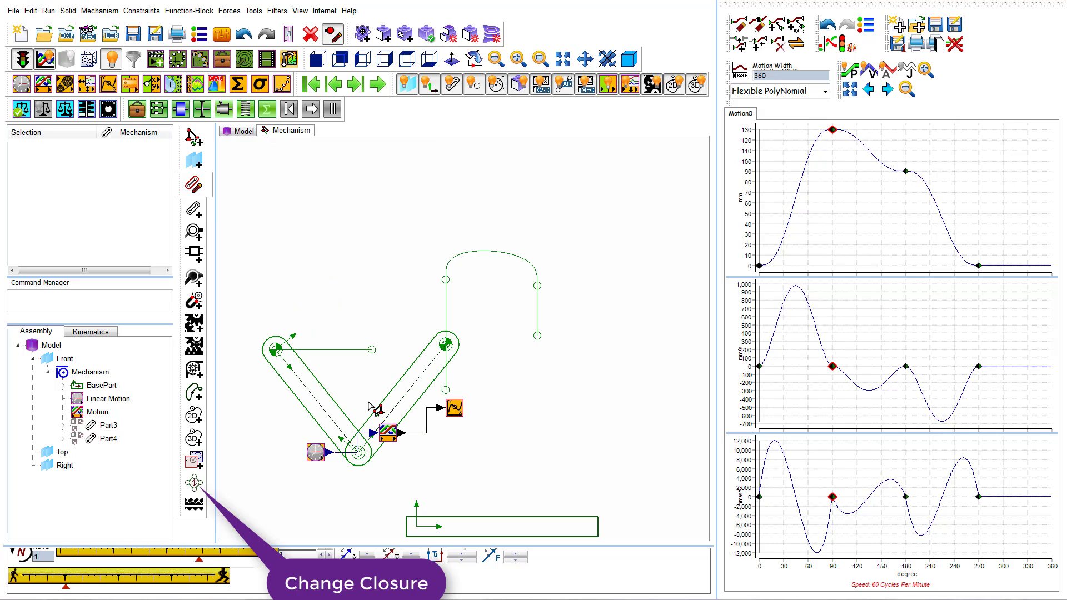
Change the closure of the two-part dyad so that it folds upward.
click(194, 482)
click(300, 403)
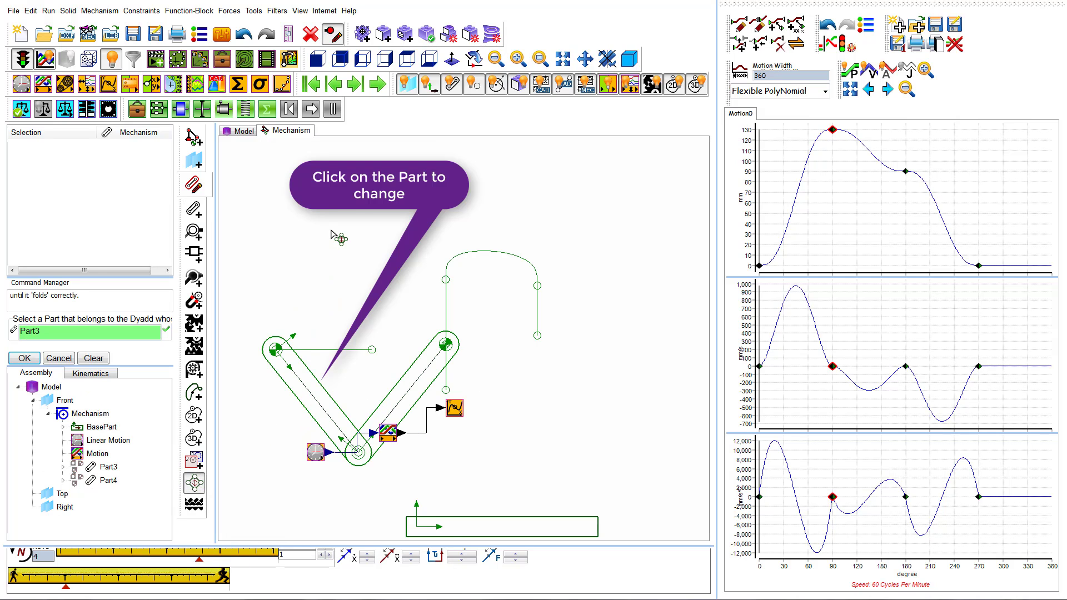
right_click(333, 230)
click(284, 212)
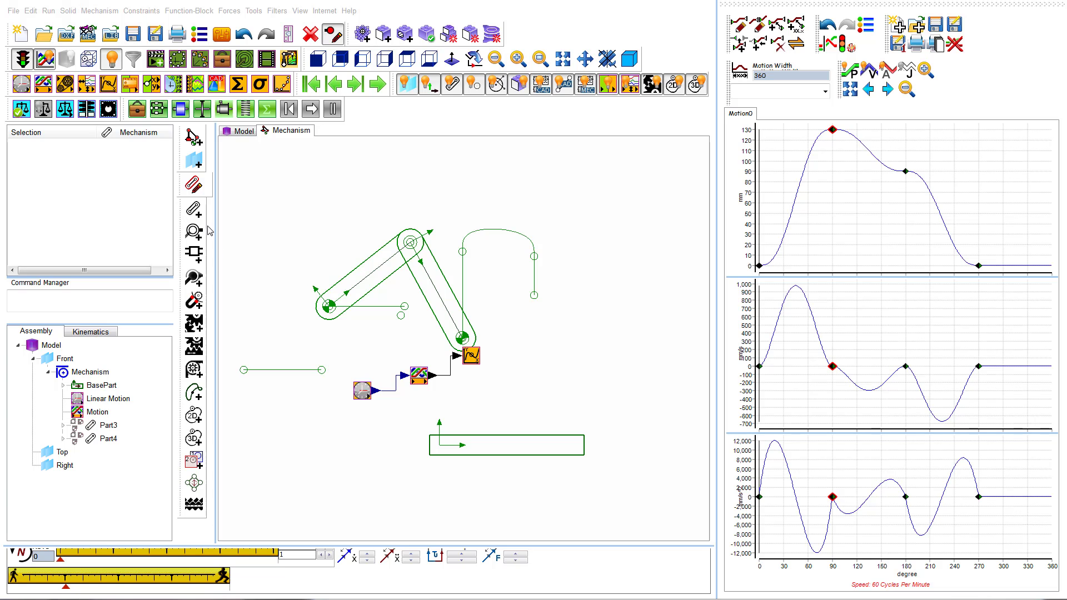
Add a horizontal slider part along the short base-part line below the dyad.
click(194, 209)
click(274, 370)
drag(360, 369, 366, 370)
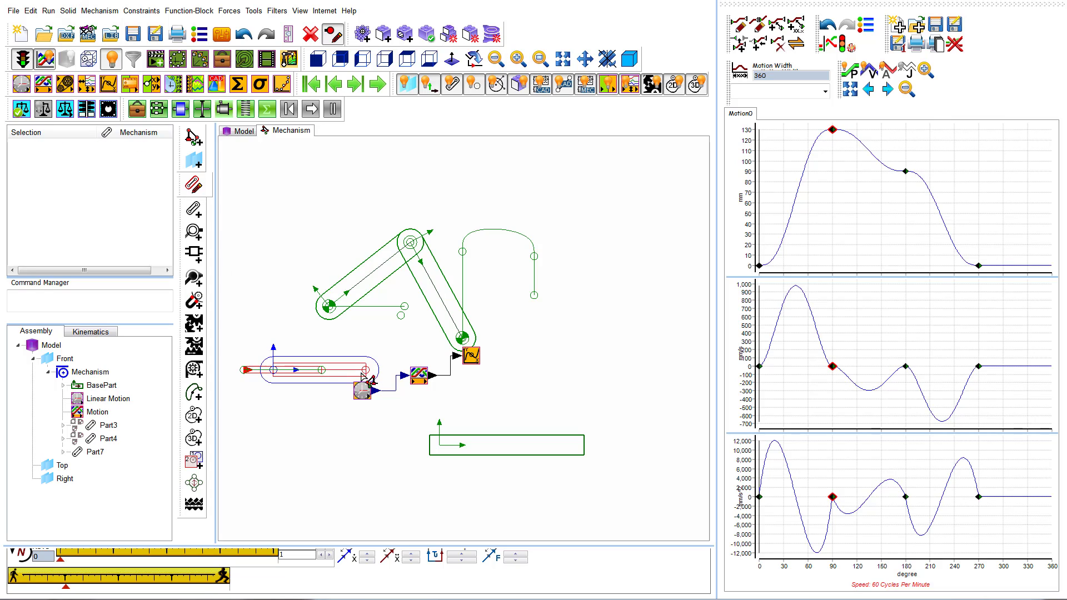
Add a connecting part from the offset point on the dyad and pin-joint its other end to the slider part.
click(194, 209)
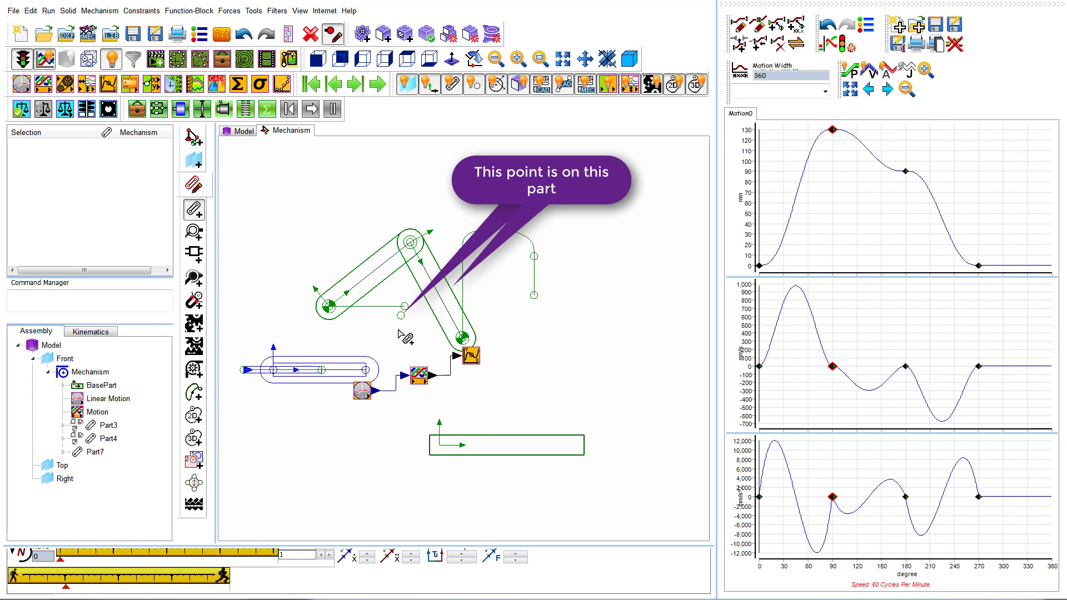
click(401, 315)
drag(400, 315, 239, 338)
click(194, 231)
click(240, 338)
click(367, 370)
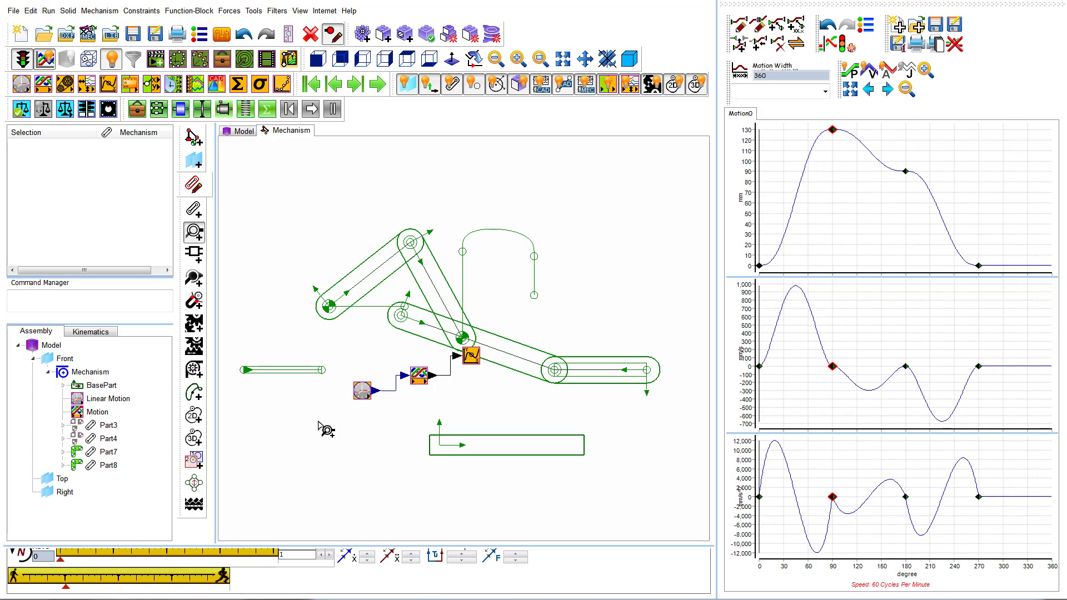
Change the closure of the slider dyad until the connecting part folds down to the left, and cycle the mechanism.
click(194, 483)
click(432, 341)
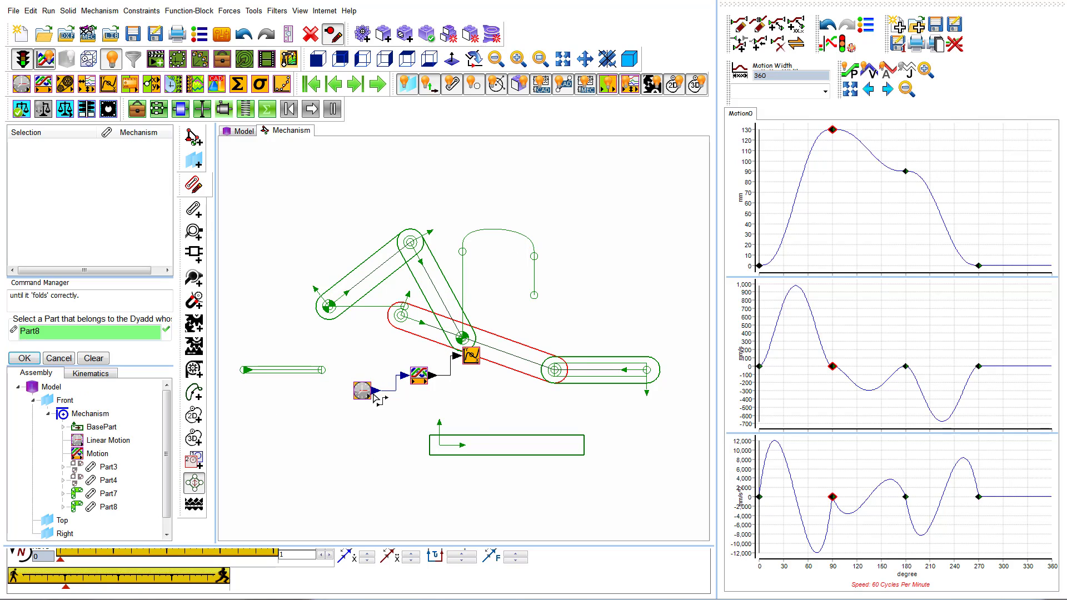
right_click(357, 449)
click(297, 413)
click(194, 483)
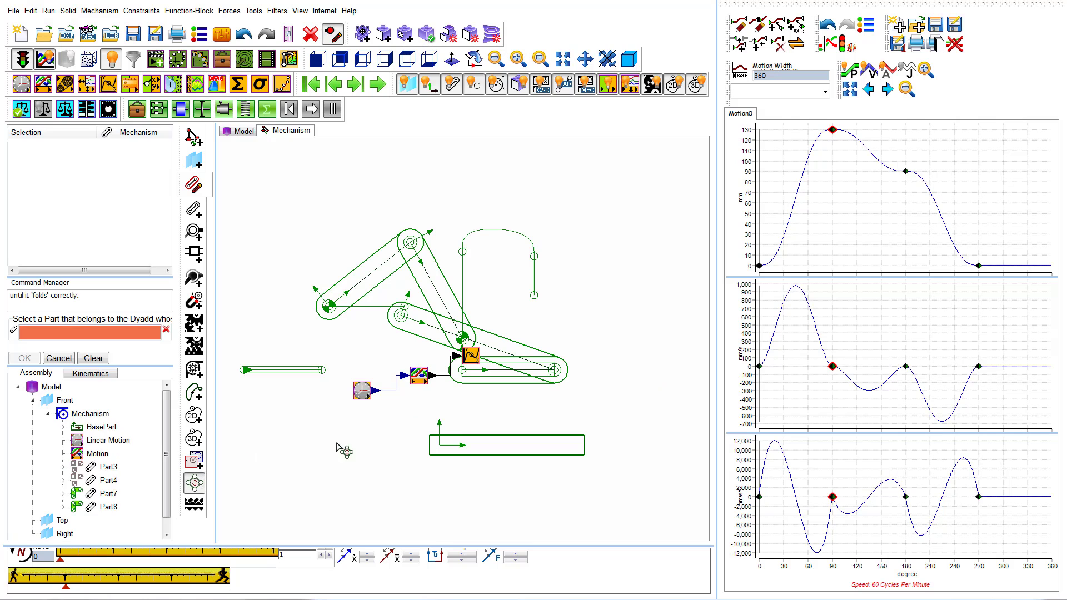
click(427, 339)
right_click(269, 475)
click(505, 460)
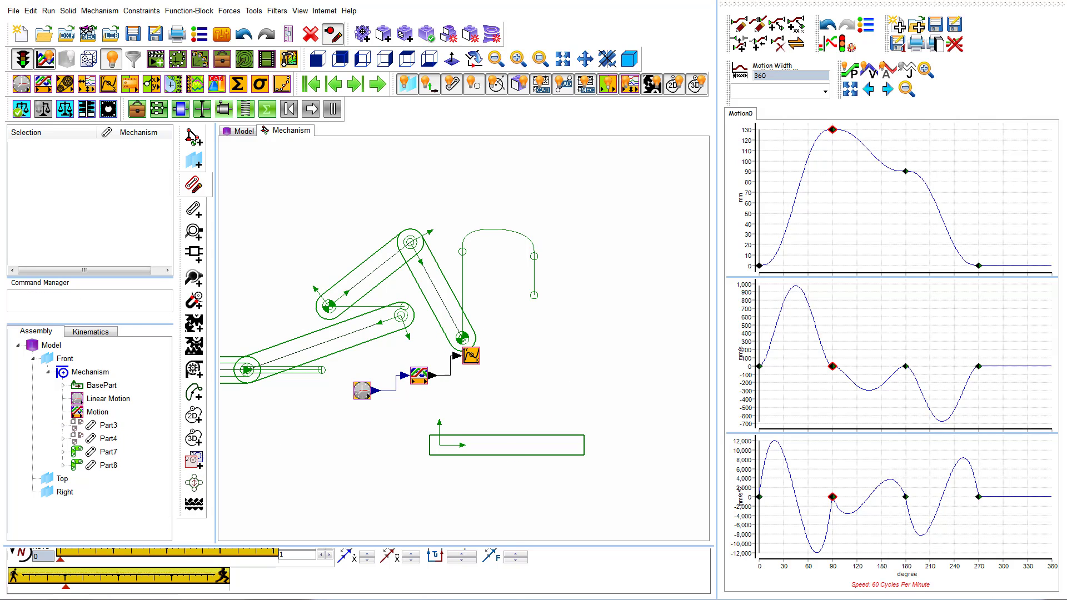
click(385, 88)
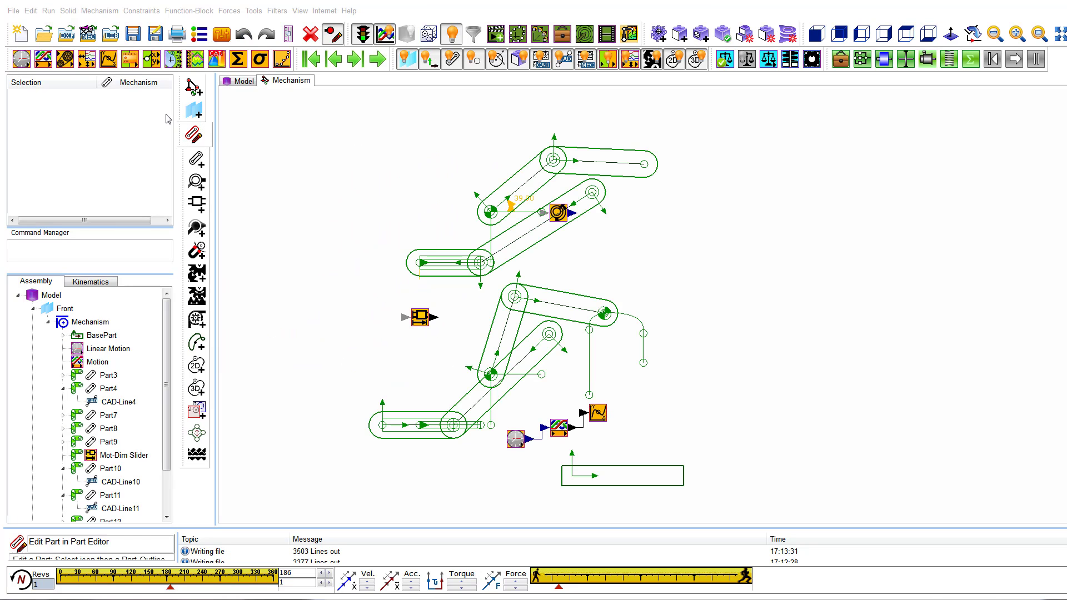
Add a Measurement function block between the base part's slide-line point and the left end point of the slider part.
click(130, 59)
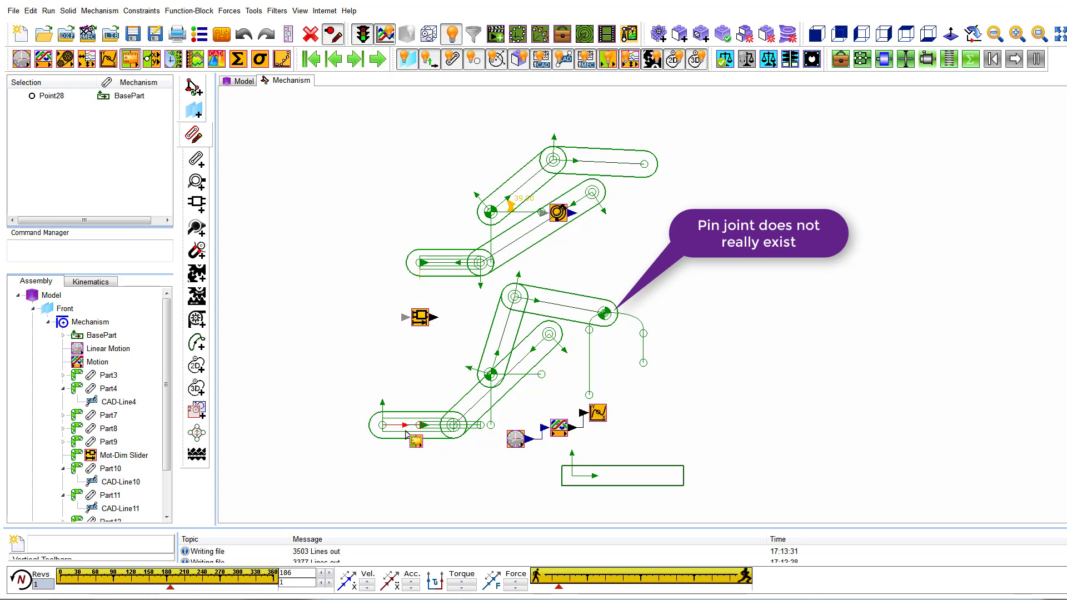
click(383, 426)
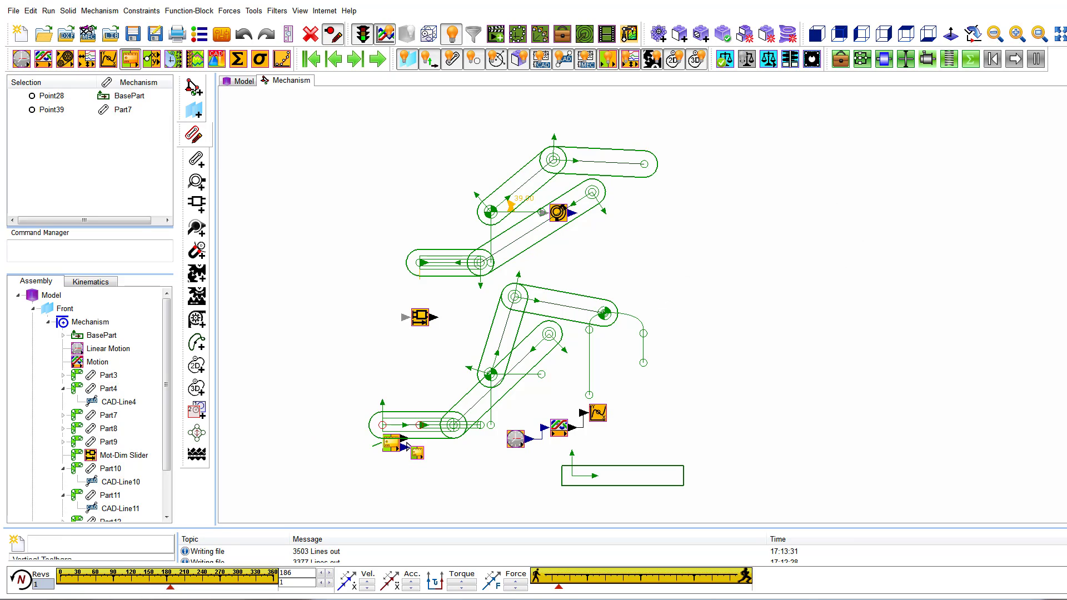
click(400, 445)
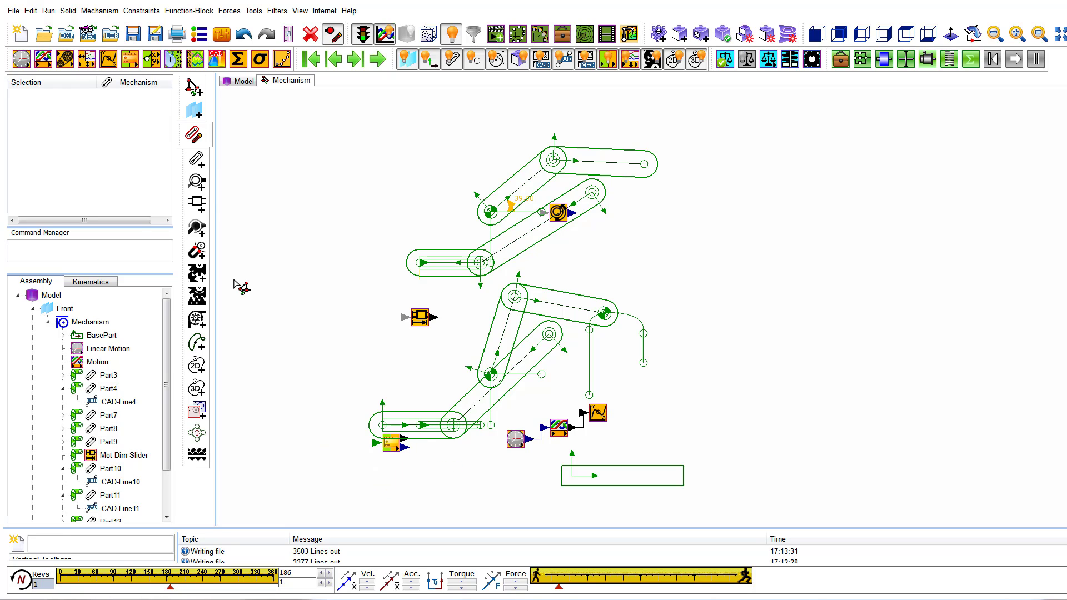
Try wiring the Measurement block's output directly to the upper slider's motion-dimension block, and delete the wire.
click(392, 442)
drag(381, 456, 406, 318)
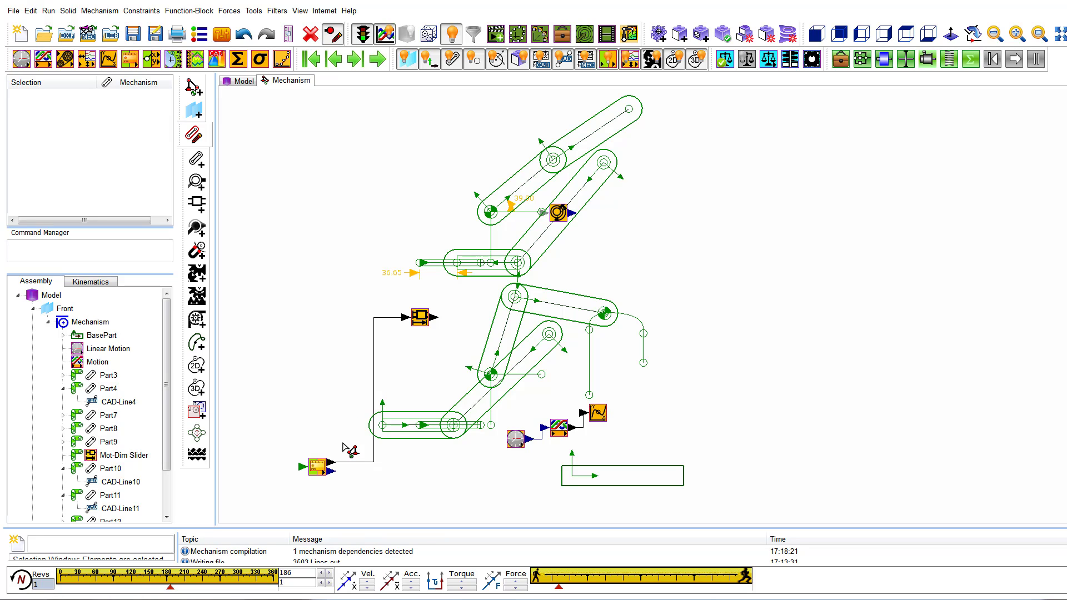
click(375, 379)
key(Delete)
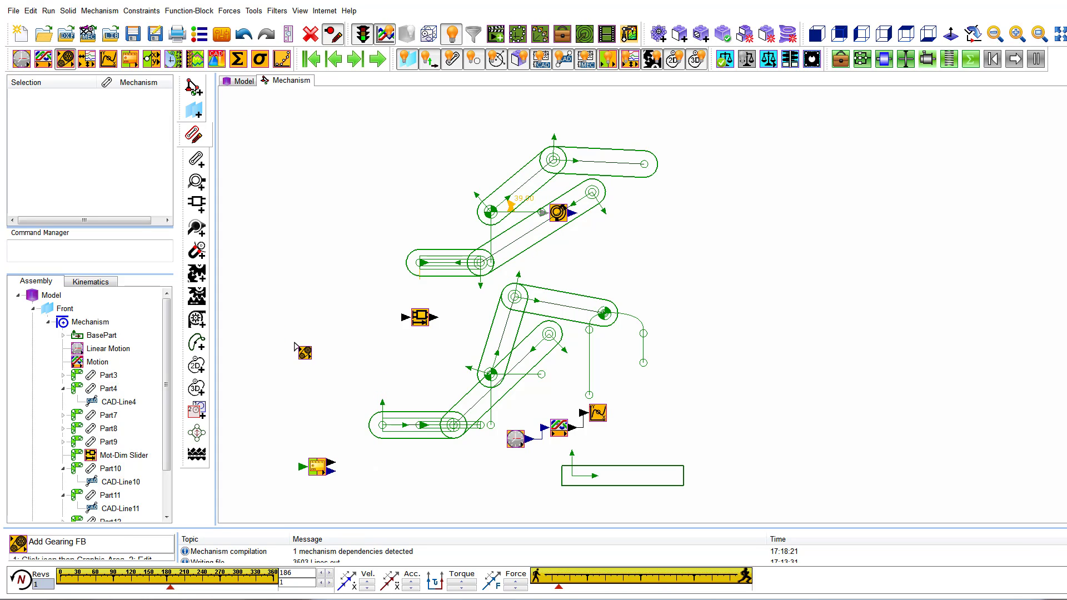
Add a Gearing function block between the Measurement block and the upper slider's motion-dimension block, with a gearing ratio of -1.
click(355, 368)
drag(332, 463, 404, 322)
double_click(356, 369)
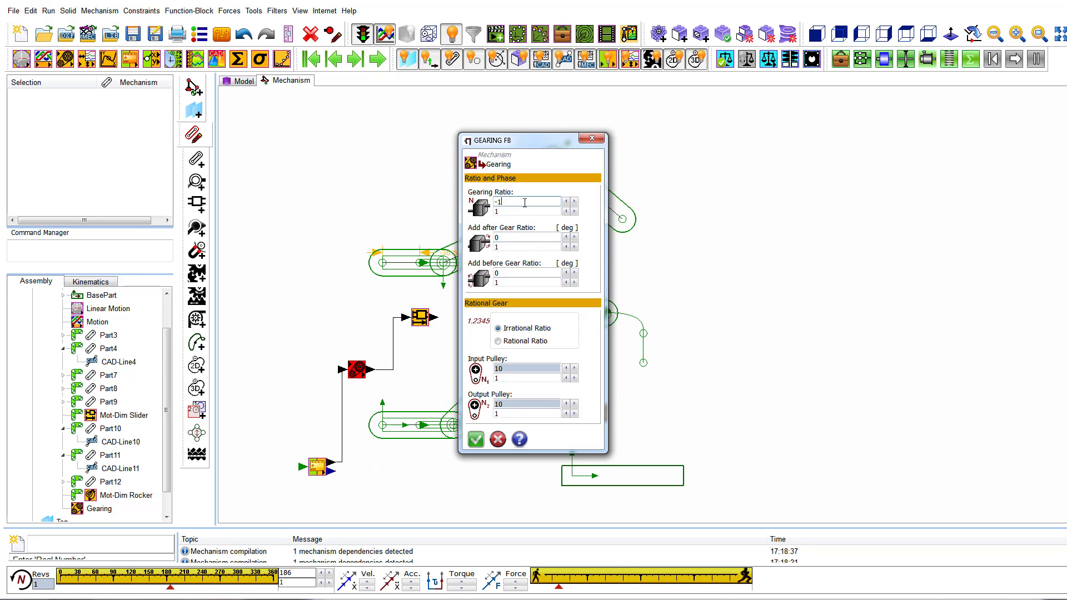
click(476, 440)
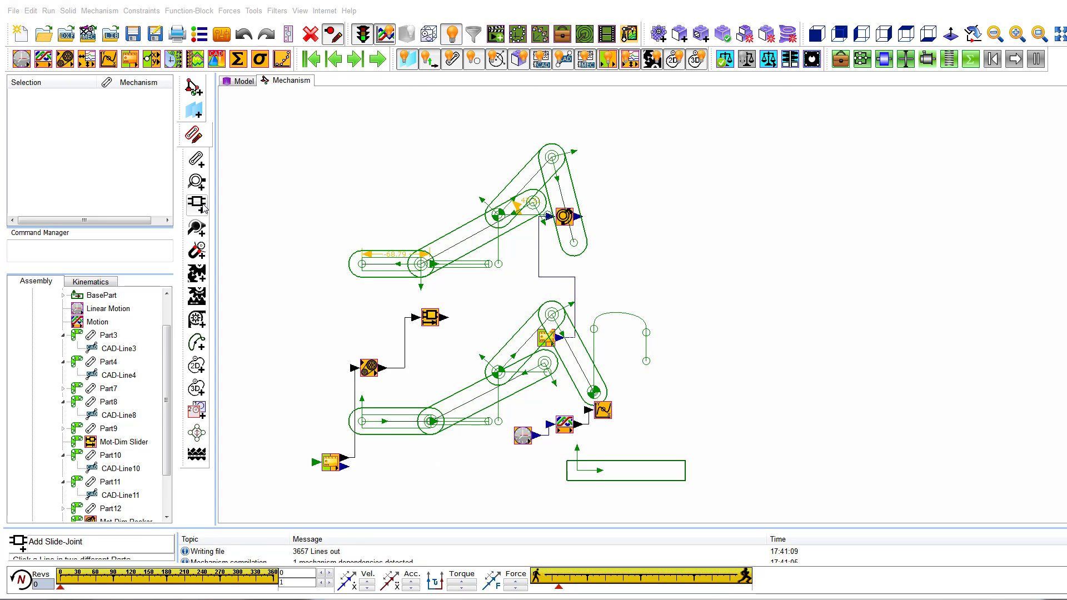
Add a trace curve to the free end point of the upper linkage's end part, and cycle the mechanism.
click(197, 343)
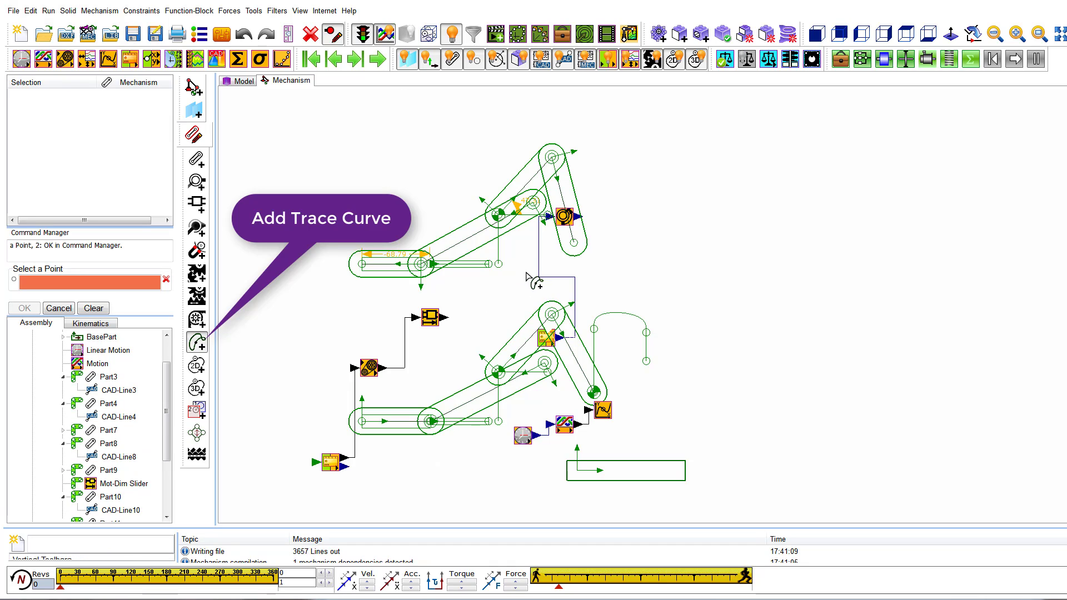
click(575, 243)
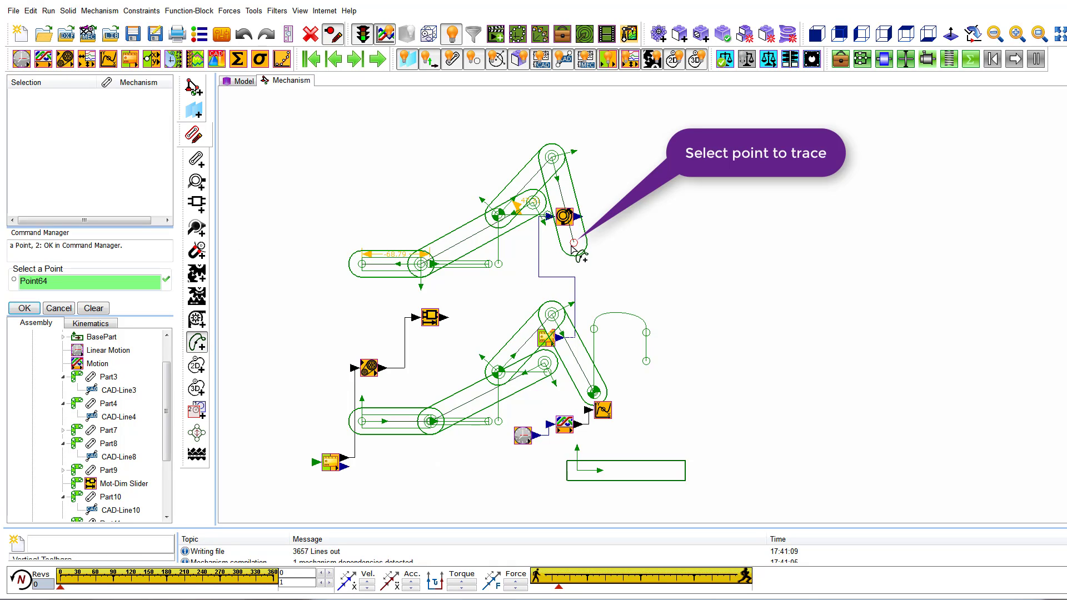
right_click(641, 264)
click(579, 142)
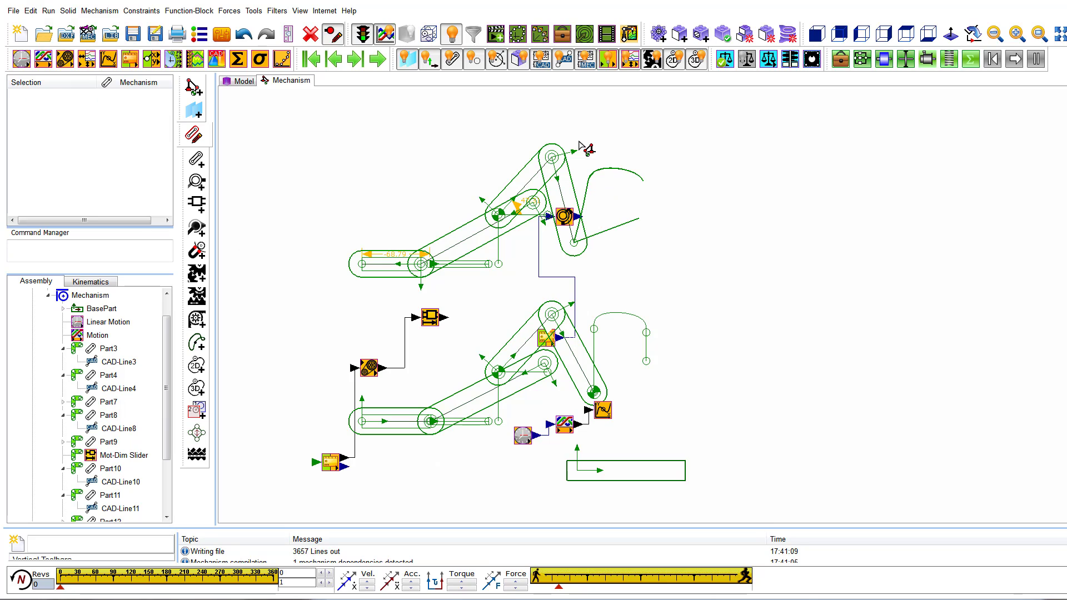
click(378, 60)
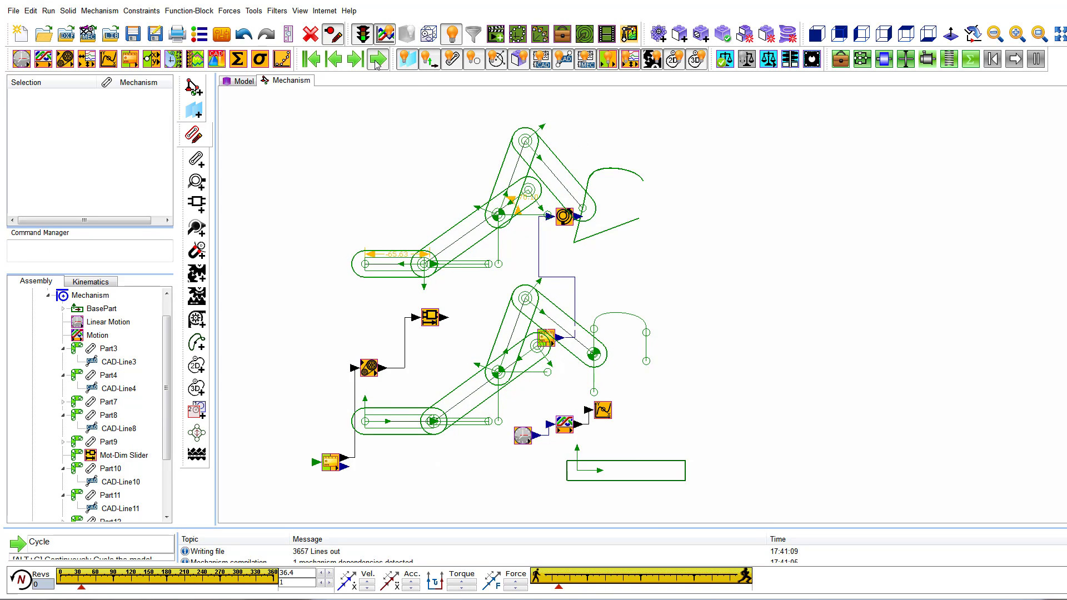